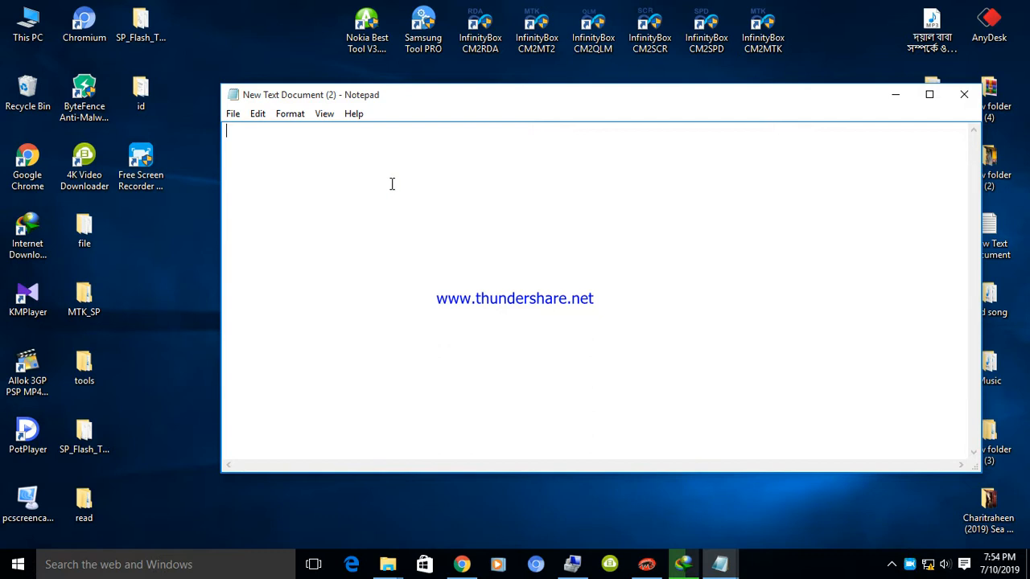
Write the heading "5STAR BD30 FLASH CM2" in the empty note, followed by a blank line
{"action": "type", "text": "5STAR BD30 FLASH "}
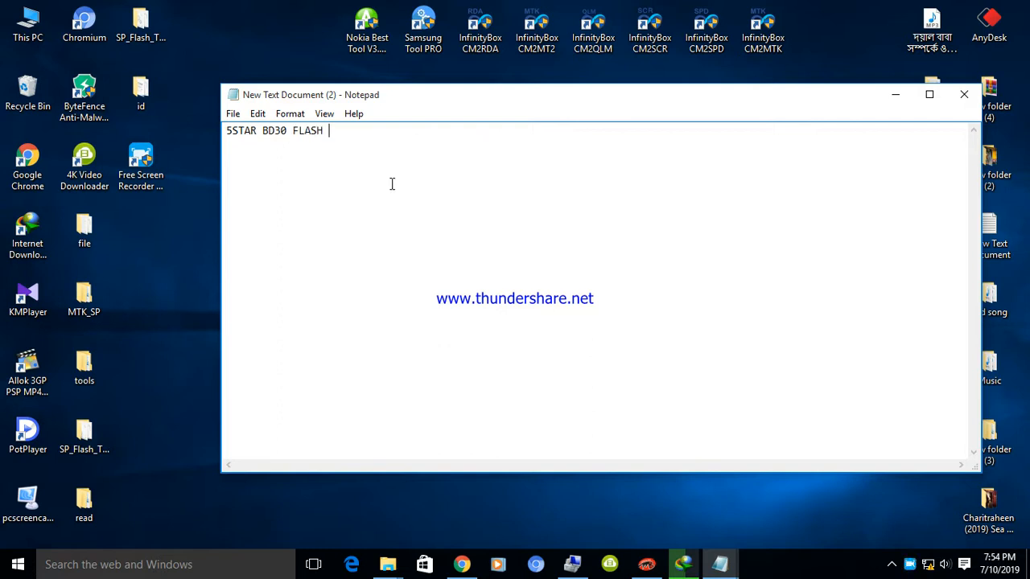
{"action": "type", "text": "CM2"}
{"action": "key", "text": "Return"}
{"action": "key", "text": "Return"}
Add the line "5Star BD30 Flash File Sc6531E" beneath the heading of the note
{"action": "type", "text": "5Star"}
{"action": "type", "text": "BD"}
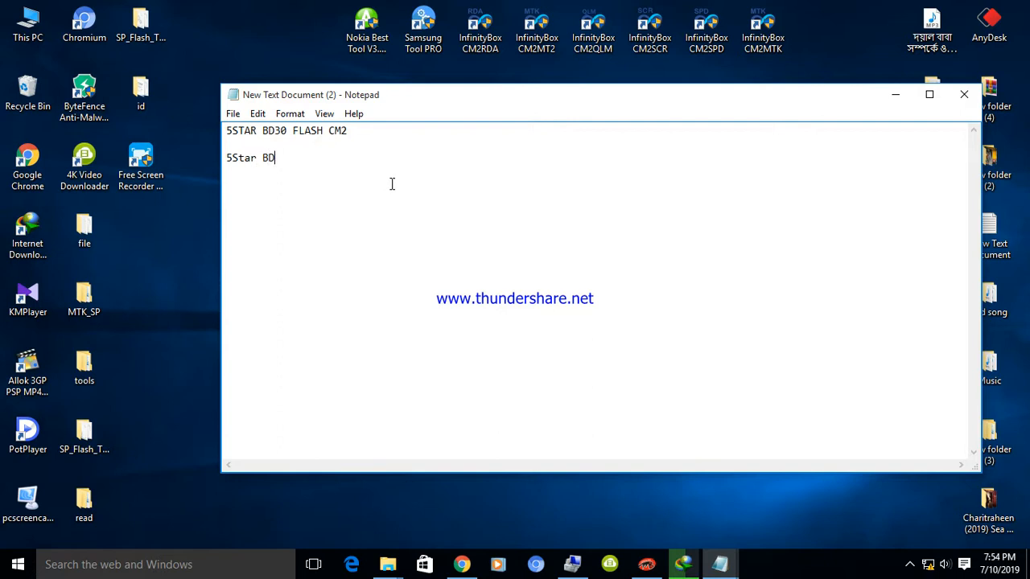
{"action": "type", "text": "30 Flash File Sc6531"}
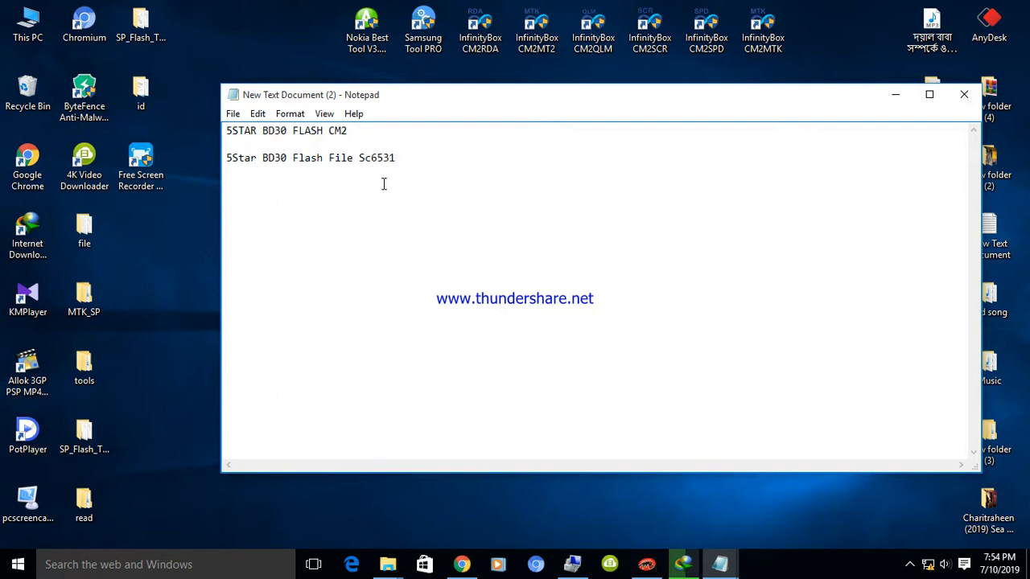
{"action": "type", "text": "E"}
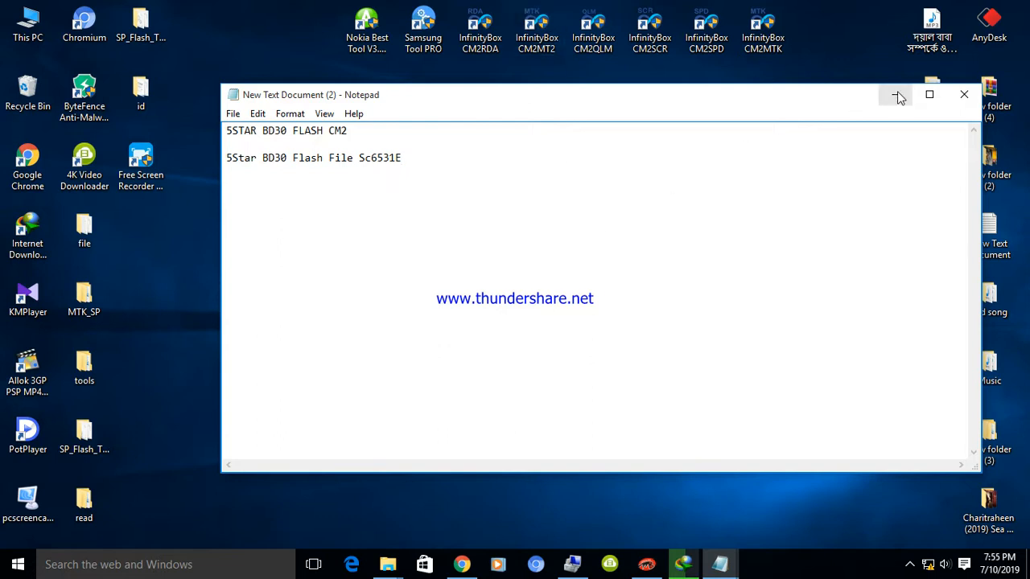
Add the line "Gsm Ruman Telecom" to the note, separated by a blank line
{"action": "key", "text": "Return"}
{"action": "key", "text": "Return"}
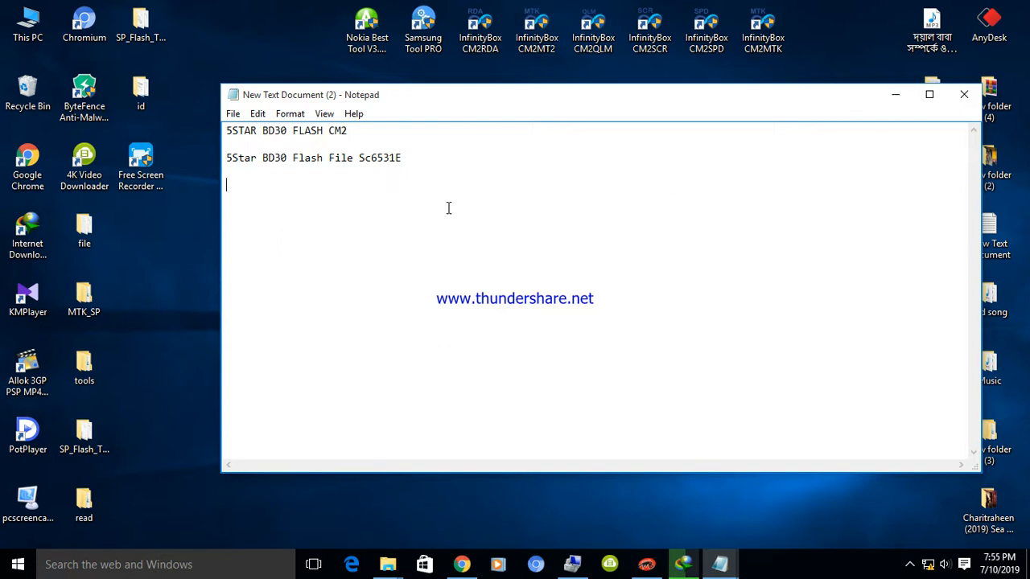
{"action": "type", "text": "Gsm Ruman Teleco"}
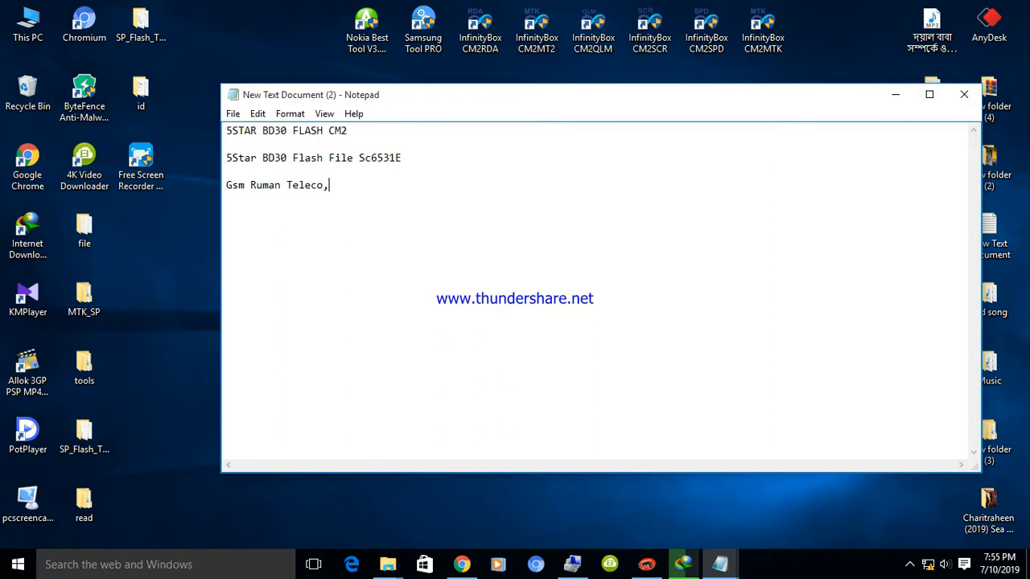
{"action": "type", "text": "m"}
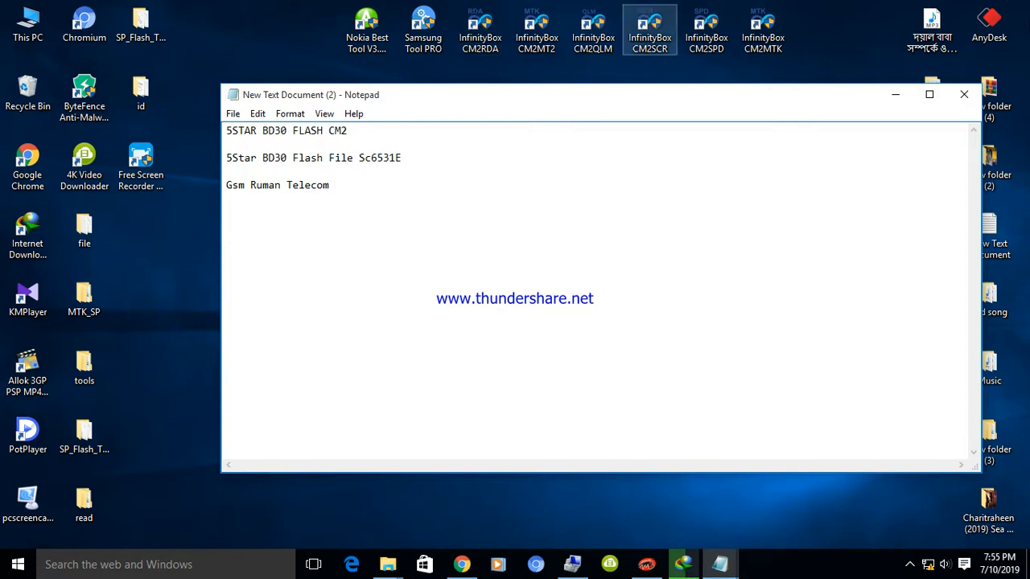
Minimize the note and launch InfinityBox CM2SCR from the desktop
{"action": "left_click", "coordinate": [898, 94]}
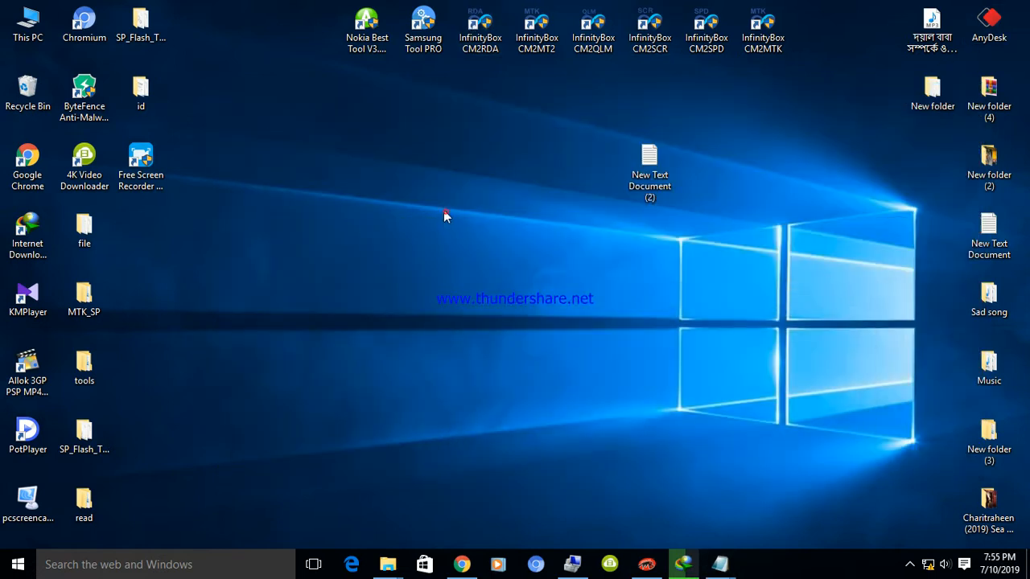
{"action": "double_click", "coordinate": [641, 36]}
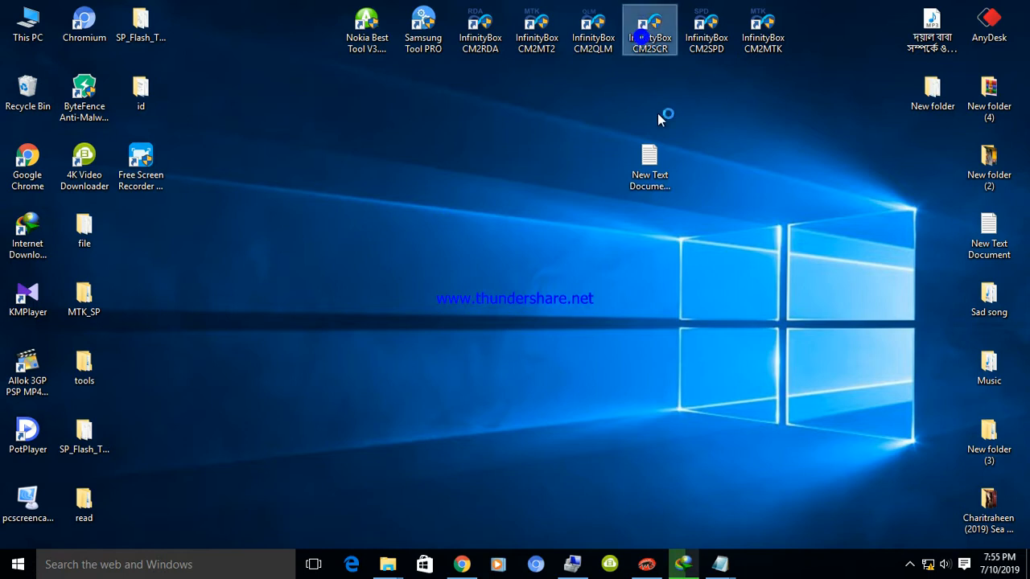
{"action": "right_click", "coordinate": [256, 153]}
{"action": "left_click", "coordinate": [317, 198]}
{"action": "right_click", "coordinate": [292, 161]}
{"action": "left_click", "coordinate": [333, 200]}
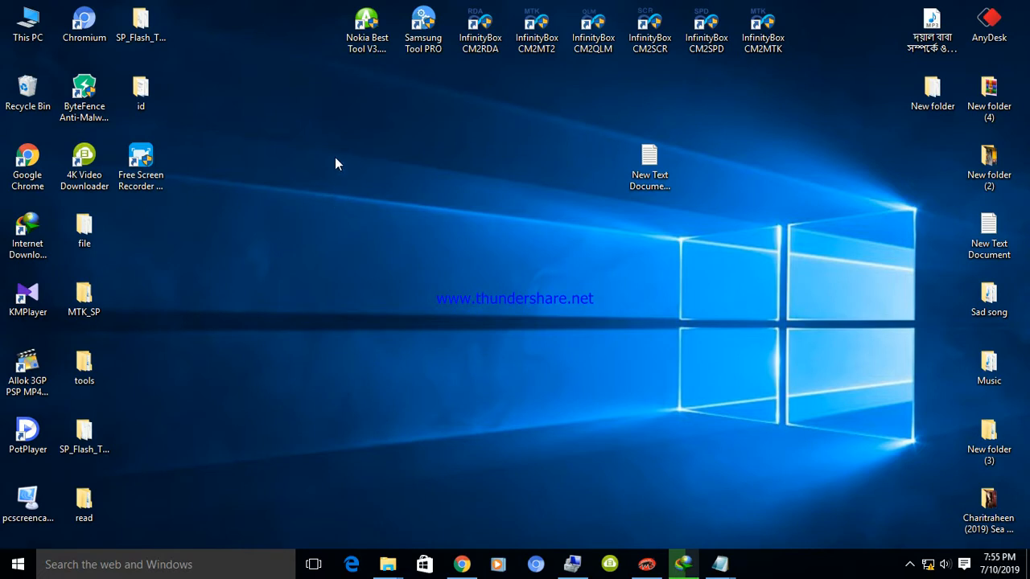
{"action": "right_click", "coordinate": [337, 159]}
{"action": "left_click", "coordinate": [358, 198]}
{"action": "right_click", "coordinate": [343, 163]}
{"action": "left_click", "coordinate": [371, 211]}
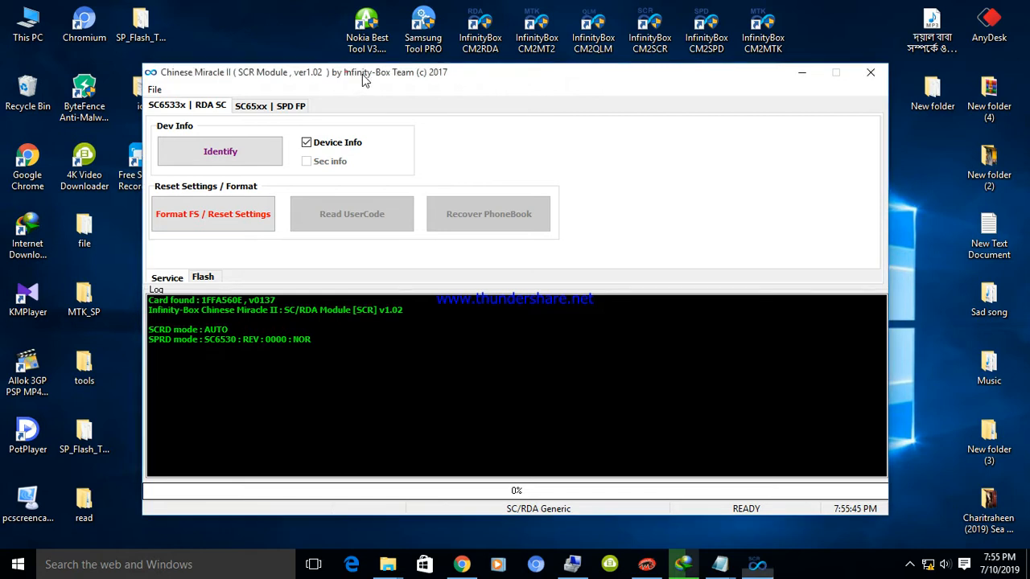
Set the SC65xx | SPD FP CPU to SC6531 : REV : E000 : NOR and show its flashing options
{"action": "left_click_drag", "start_coordinate": [363, 77], "coordinate": [486, 81]}
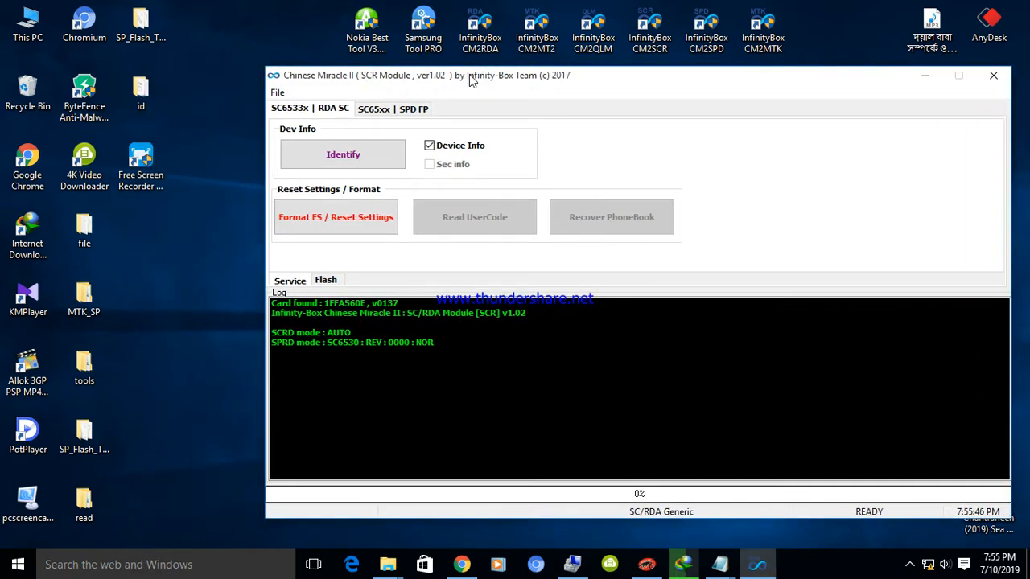
{"action": "left_click", "coordinate": [370, 114]}
{"action": "left_click", "coordinate": [384, 145]}
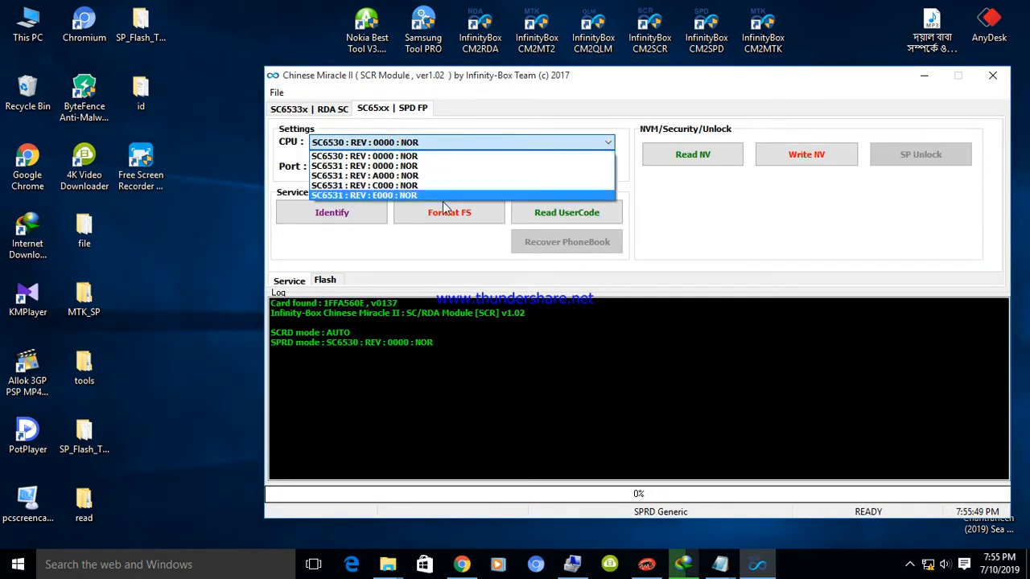
{"action": "left_click", "coordinate": [445, 196]}
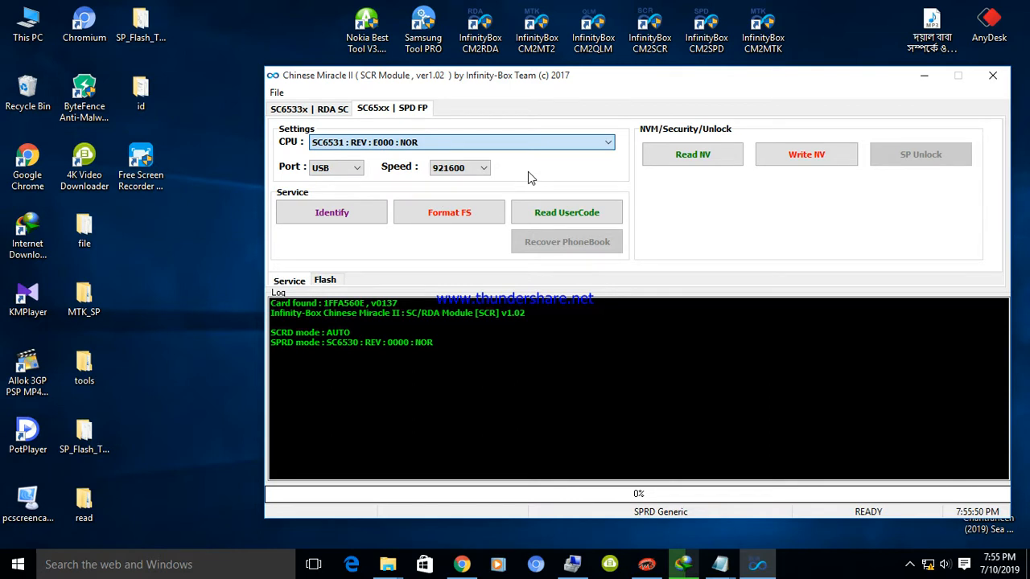
{"action": "left_click", "coordinate": [325, 281]}
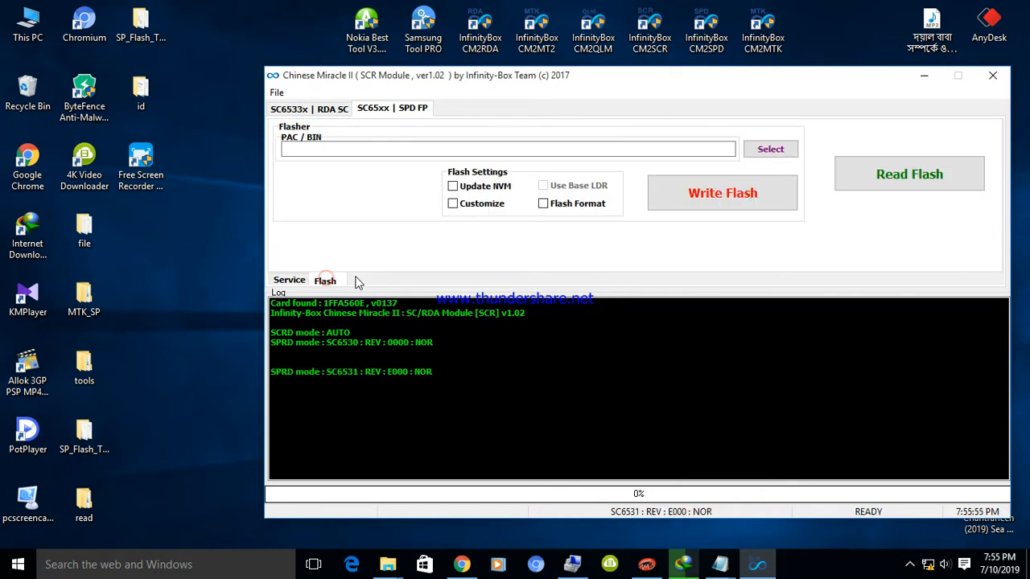
Switch to the Notepad note, add the line "Cm2 Read" at its end, and minimize it again
{"action": "left_click", "coordinate": [729, 566]}
{"action": "left_click", "coordinate": [801, 495]}
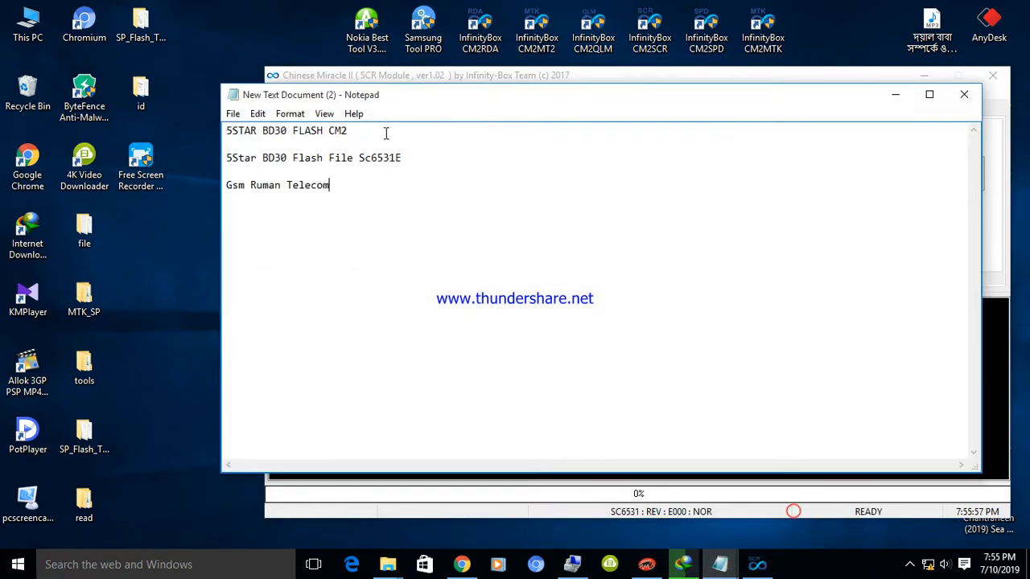
{"action": "left_click_drag", "start_coordinate": [434, 95], "coordinate": [558, 94]}
{"action": "left_click", "coordinate": [528, 192]}
{"action": "key", "text": "Return"}
{"action": "key", "text": "Return"}
{"action": "type", "text": "Cm2"}
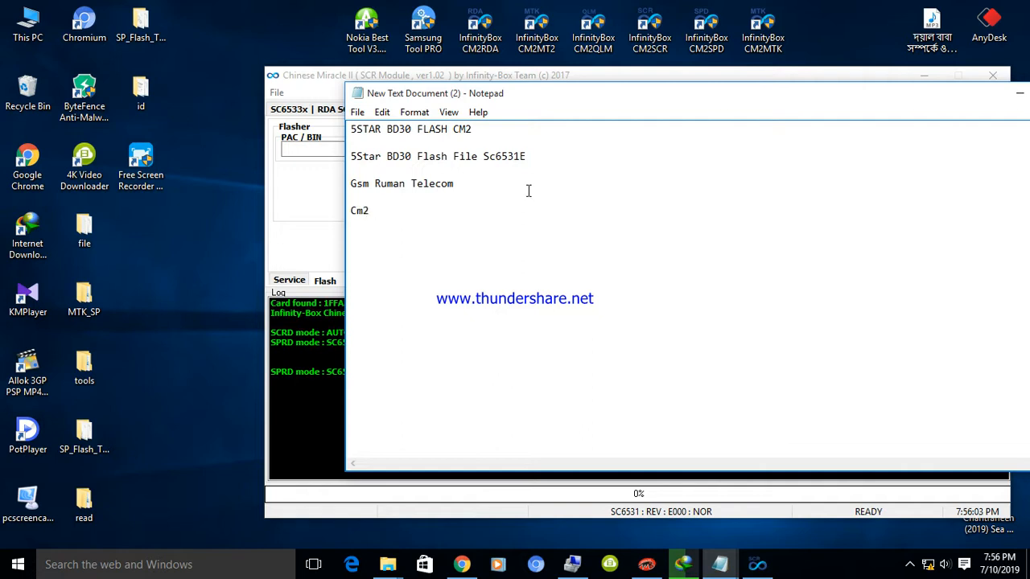
{"action": "type", "text": " Read"}
{"action": "left_click", "coordinate": [1019, 94]}
Start the Read Flash operation for the SC6531E phone in Chinese Miracle II
{"action": "left_click_drag", "start_coordinate": [466, 84], "coordinate": [396, 58]}
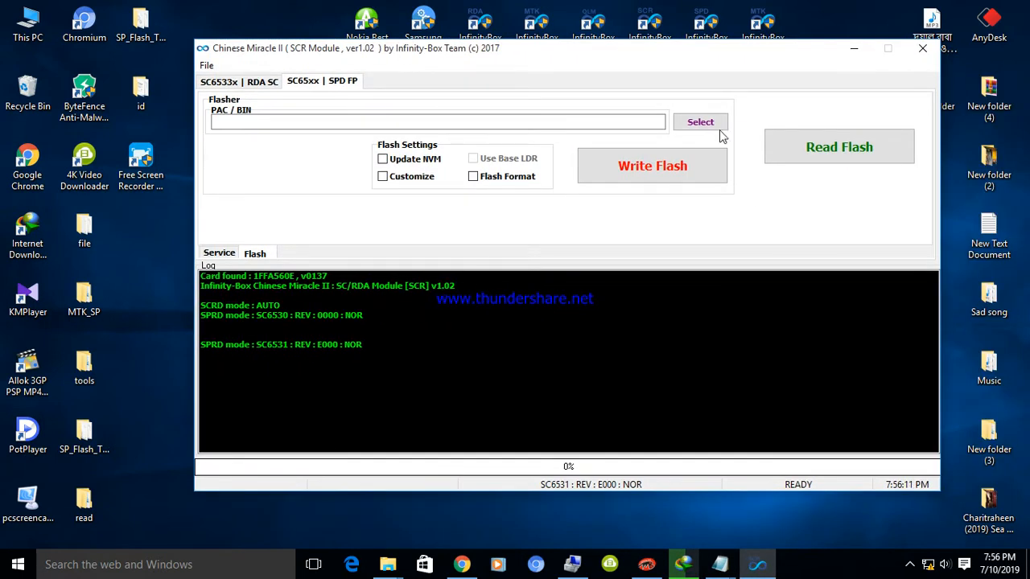
{"action": "left_click", "coordinate": [806, 147]}
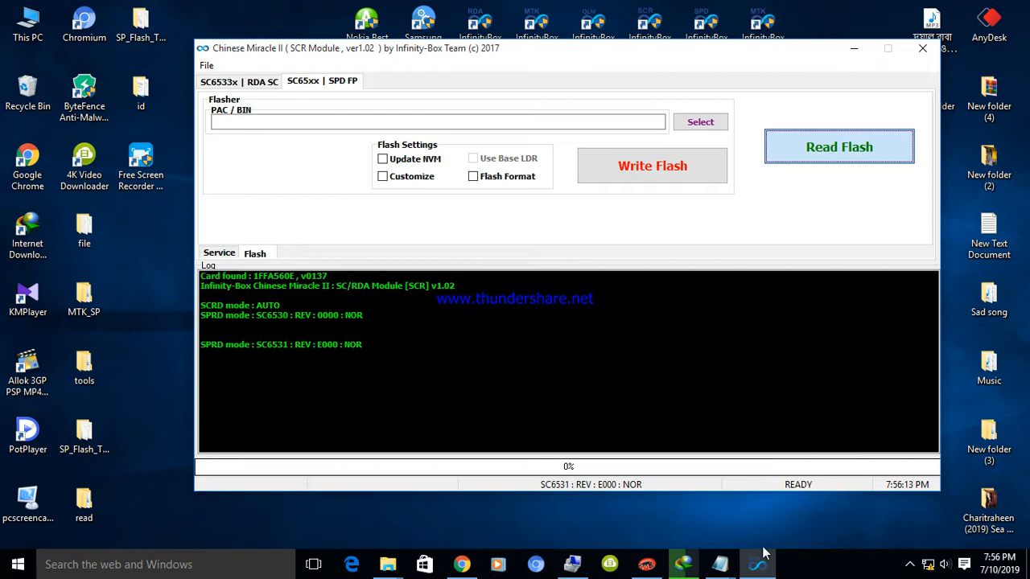
Add the line "Boot Menu Key" at the end of the Notepad note and minimize it
{"action": "left_click", "coordinate": [720, 568]}
{"action": "left_click", "coordinate": [758, 508]}
{"action": "key", "text": "Return"}
{"action": "key", "text": "Return"}
{"action": "type", "text": "Boo"}
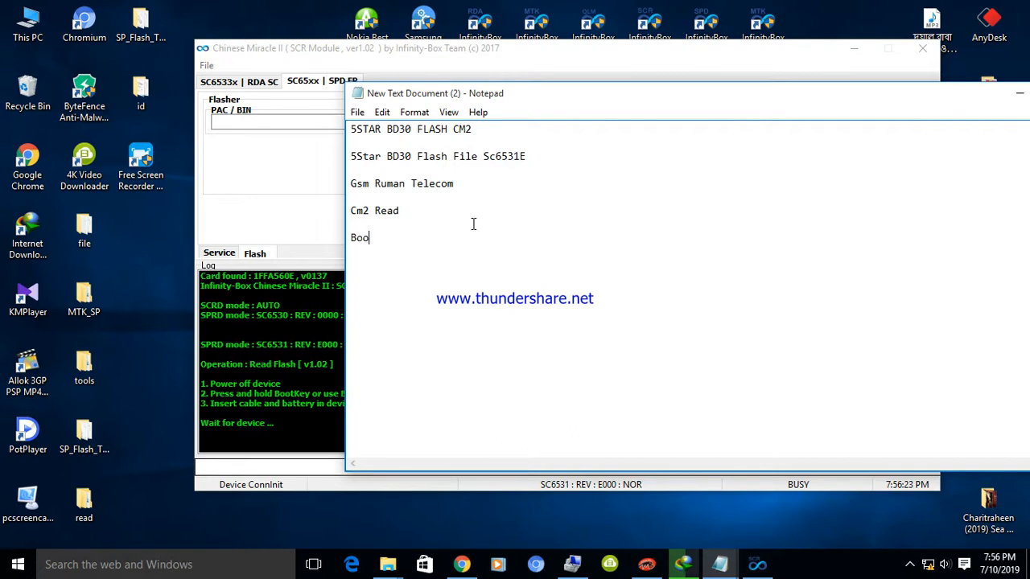
{"action": "type", "text": "t Key Menu K"}
{"action": "key", "text": "BackSpace"}
{"action": "key", "text": "BackSpace"}
{"action": "left_click", "coordinate": [399, 238]}
{"action": "key", "text": "BackSpace"}
{"action": "key", "text": "BackSpace"}
{"action": "key", "text": "BackSpace"}
{"action": "key", "text": "BackSpace"}
{"action": "left_click", "coordinate": [426, 240]}
{"action": "type", "text": "Key"}
{"action": "left_click", "coordinate": [1019, 94]}
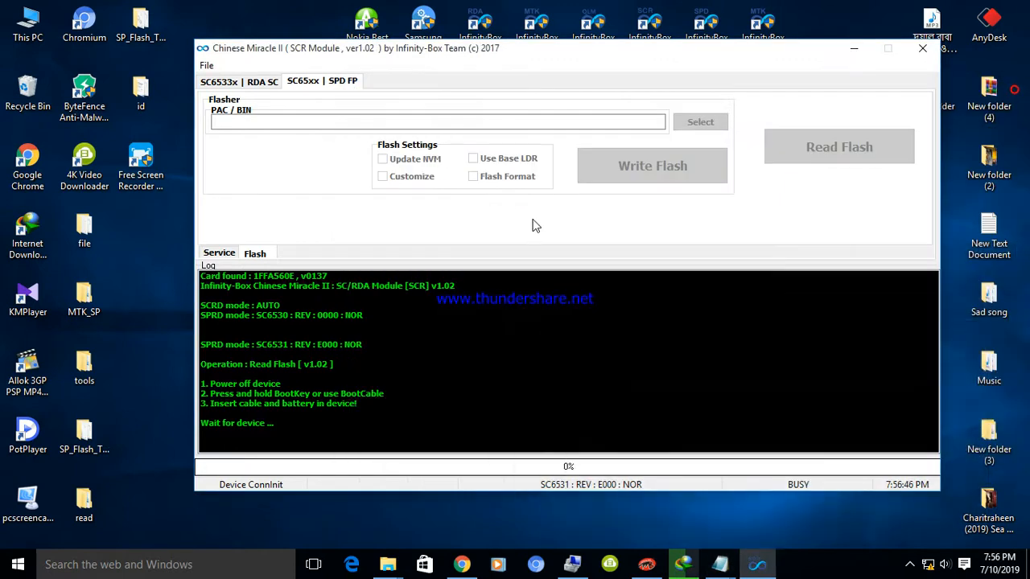
Browse to the ALL BATTUN folder inside ALL FLASH FILE on drive E as the firmware save location
{"action": "left_click", "coordinate": [420, 55]}
{"action": "left_click_drag", "start_coordinate": [420, 56], "coordinate": [422, 50]}
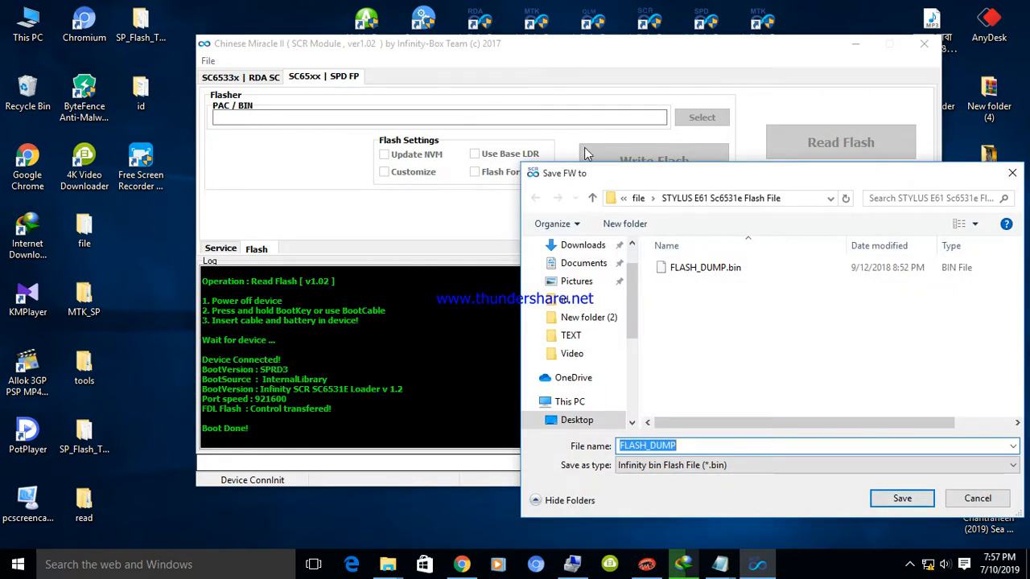
{"action": "left_click_drag", "start_coordinate": [639, 180], "coordinate": [444, 109]}
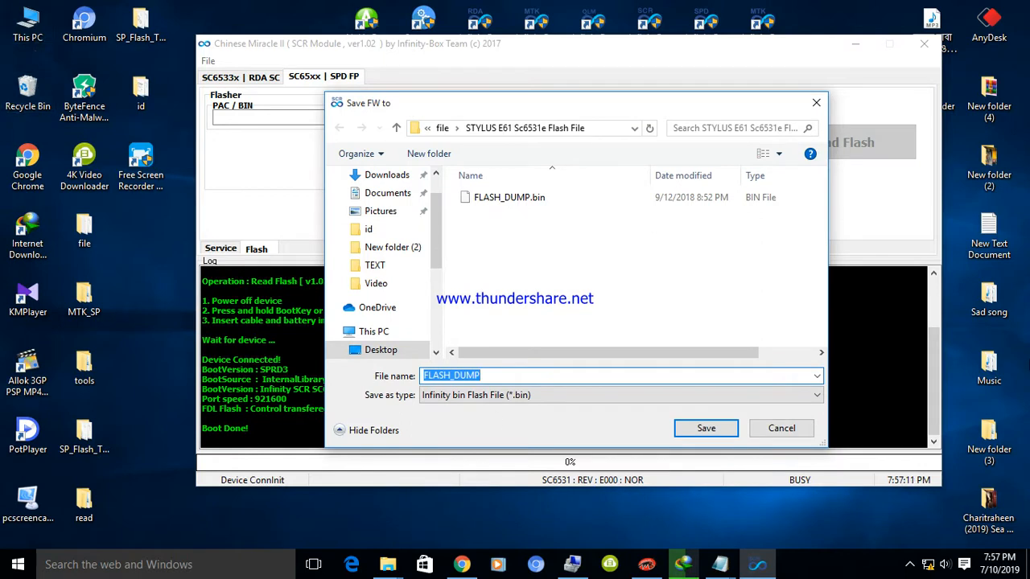
{"action": "scroll", "coordinate": [368, 345], "scroll_direction": "down", "scroll_amount": 5}
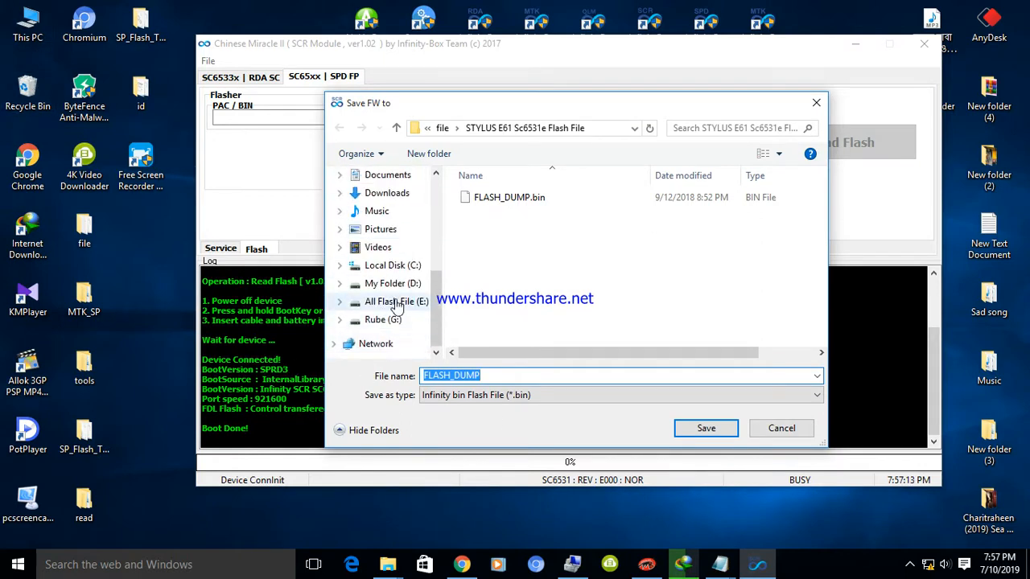
{"action": "left_click", "coordinate": [394, 304]}
{"action": "double_click", "coordinate": [494, 228]}
{"action": "double_click", "coordinate": [495, 216]}
{"action": "scroll", "coordinate": [552, 256], "scroll_direction": "down", "scroll_amount": 3}
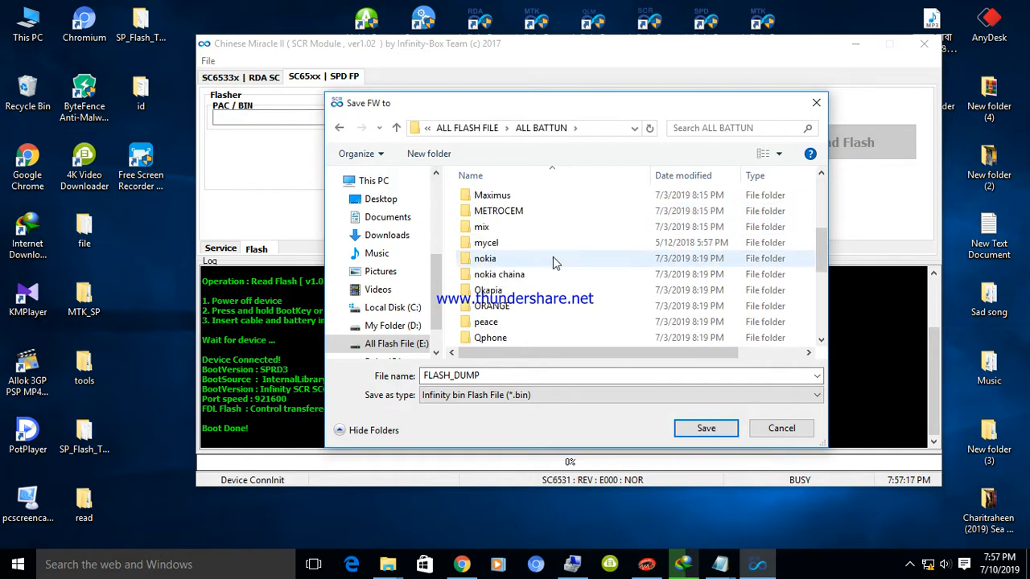
Create a folder named "5star" in ALL BATTUN and open it
{"action": "right_click", "coordinate": [593, 240]}
{"action": "mouse_move", "coordinate": [631, 397]}
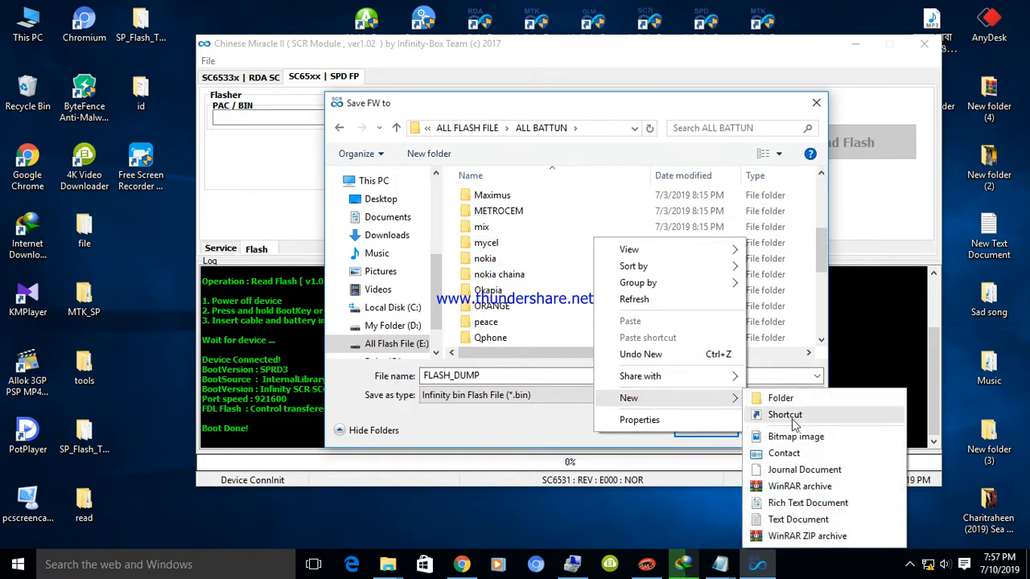
{"action": "left_click", "coordinate": [807, 400]}
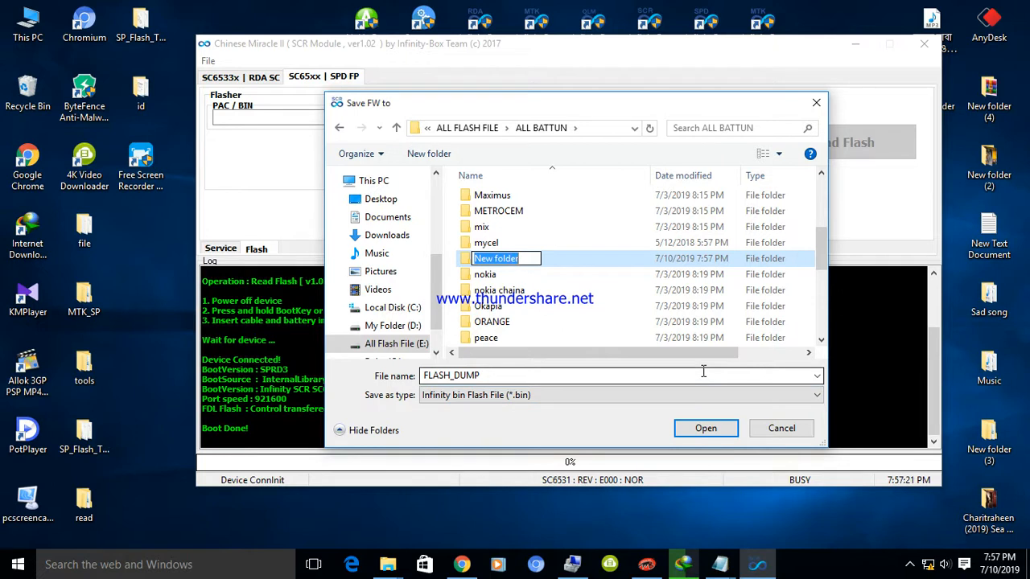
{"action": "type", "text": "5star"}
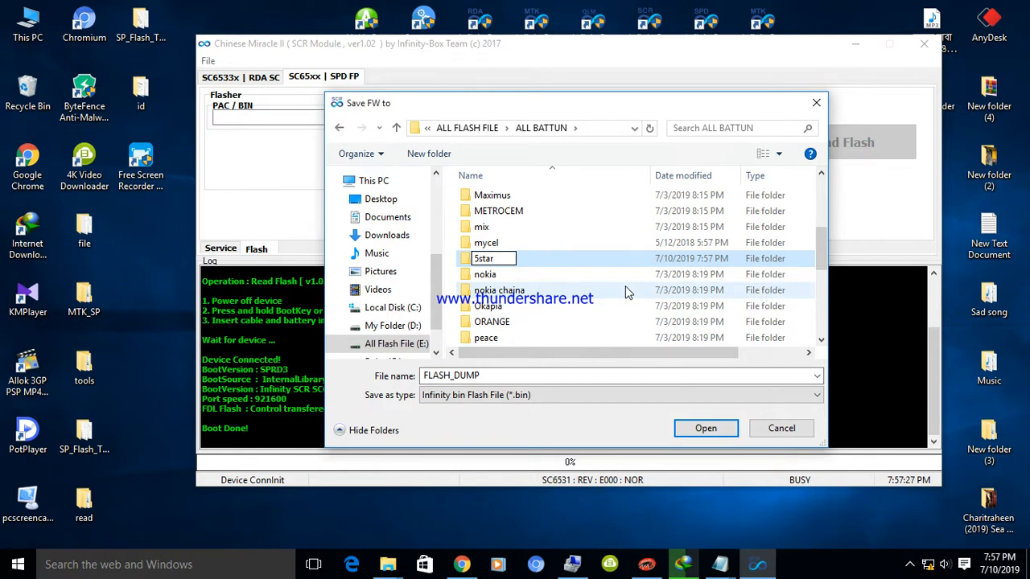
{"action": "key", "text": "Return"}
{"action": "key", "text": "Return"}
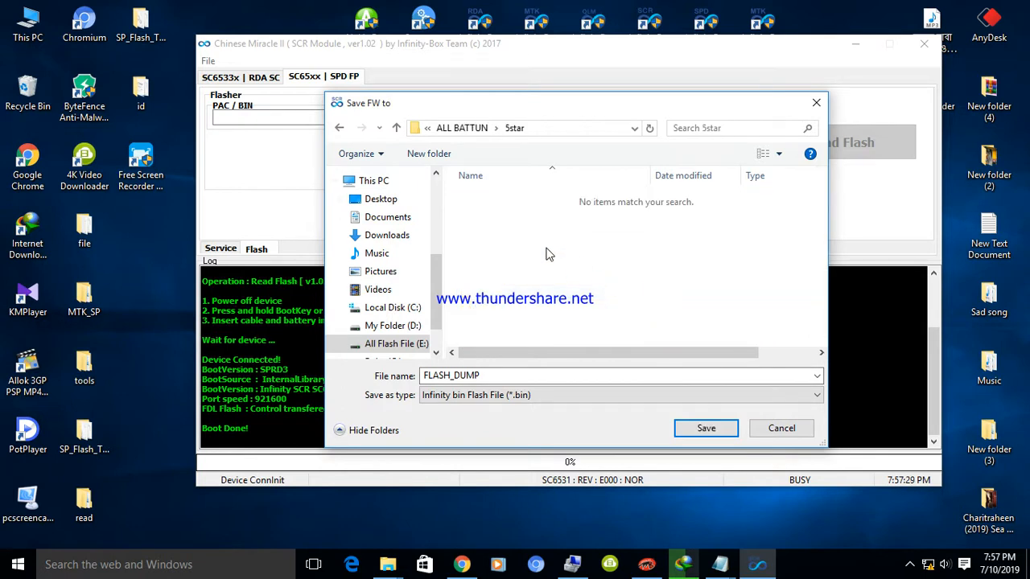
Create a subfolder named "5star BD30 Flash File Sc6531E" inside the 5star folder
{"action": "right_click", "coordinate": [533, 243]}
{"action": "mouse_move", "coordinate": [584, 401]}
{"action": "left_click", "coordinate": [706, 401]}
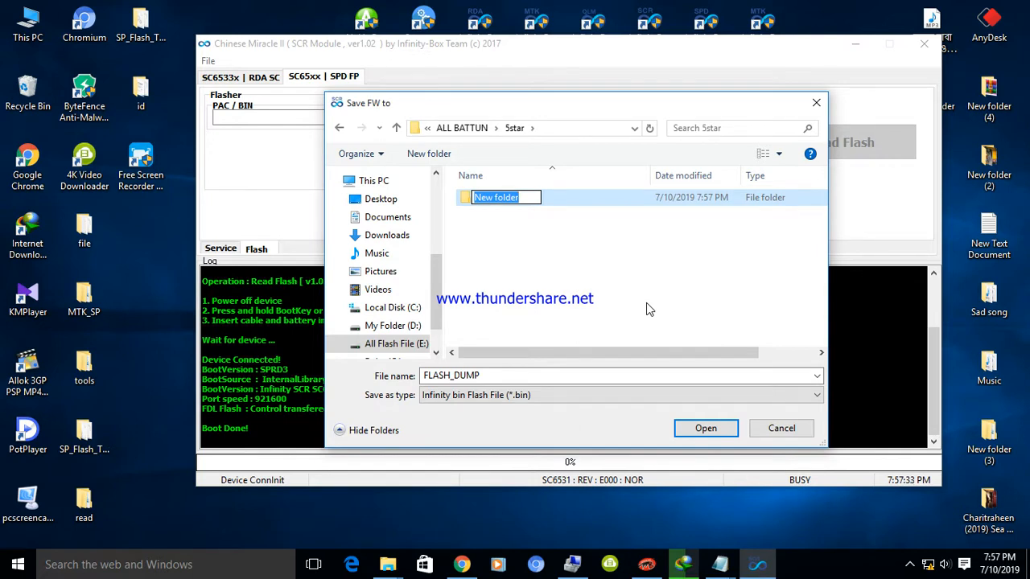
{"action": "type", "text": "5star BD3"}
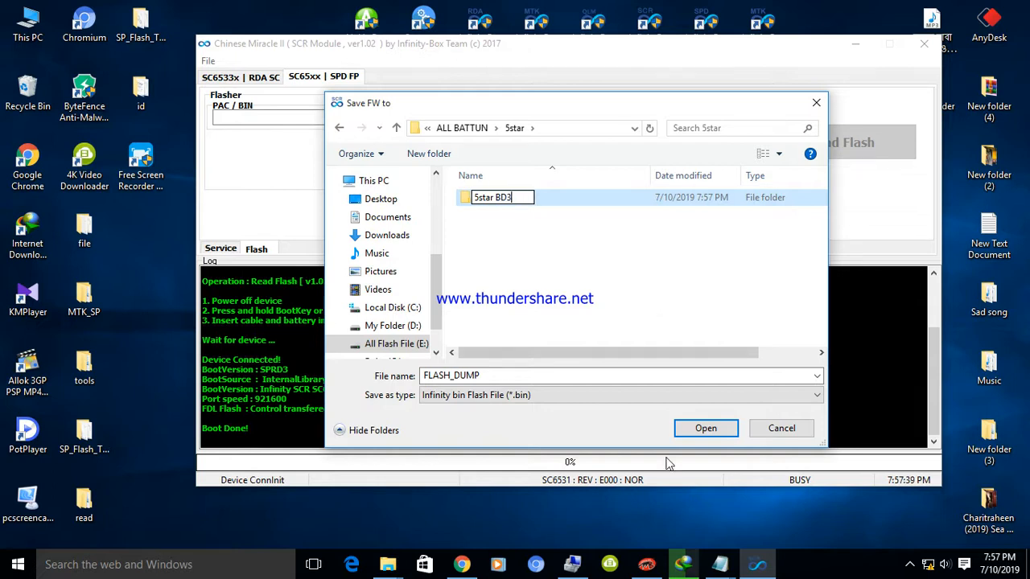
{"action": "type", "text": "0 Flash File Sc6531"}
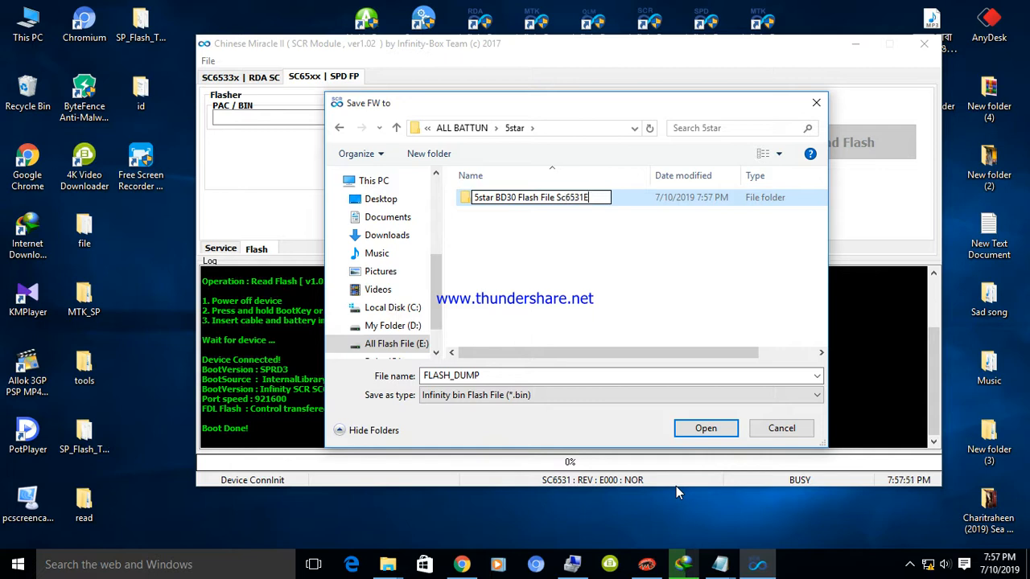
{"action": "type", "text": "E"}
{"action": "key", "text": "Return"}
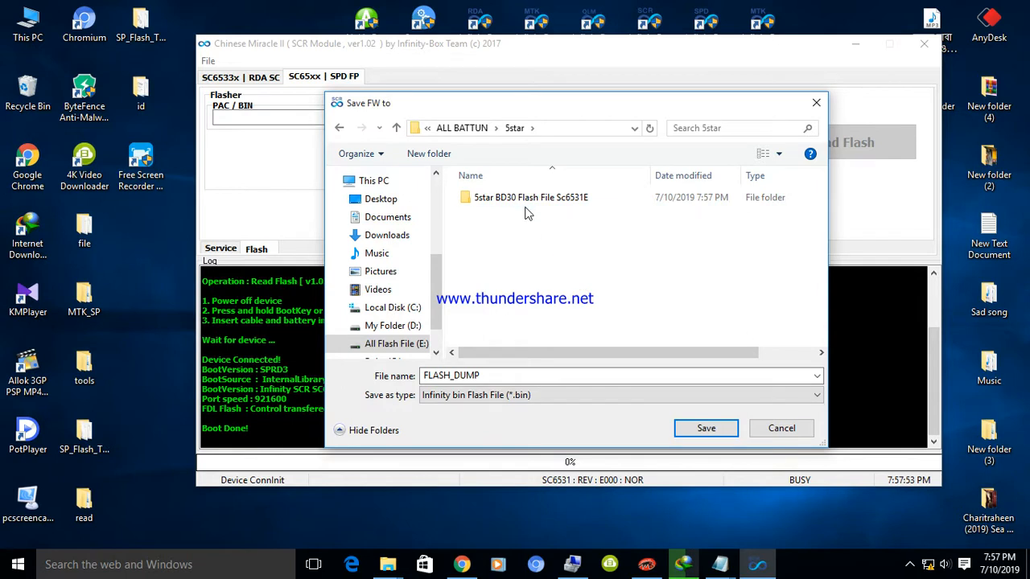
Save the firmware read as FLASH_DUMP.bin in the 5star BD30 Flash File Sc6531E folder
{"action": "key", "text": "Return"}
{"action": "left_click", "coordinate": [698, 427]}
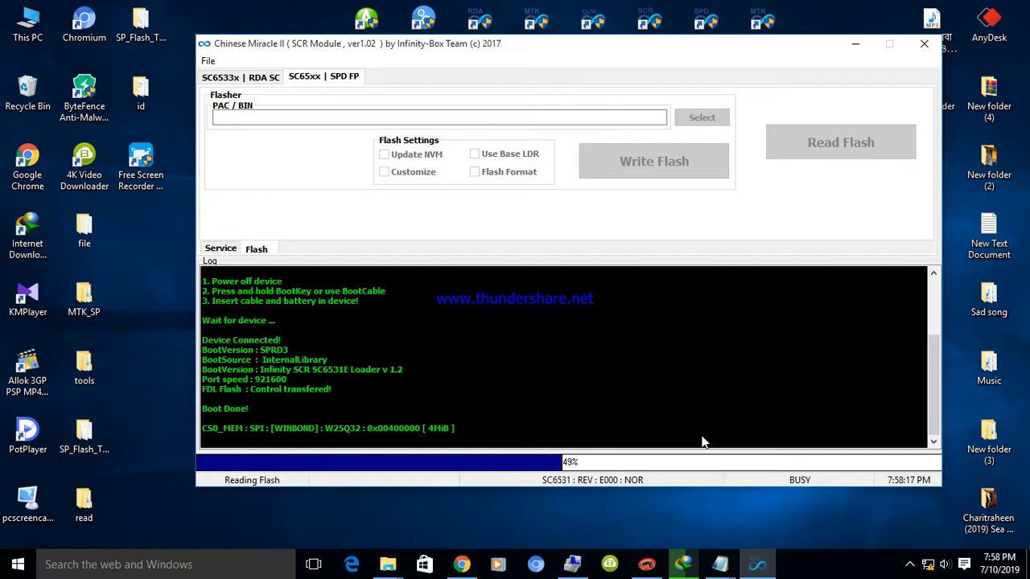
{"action": "right_click", "coordinate": [119, 234]}
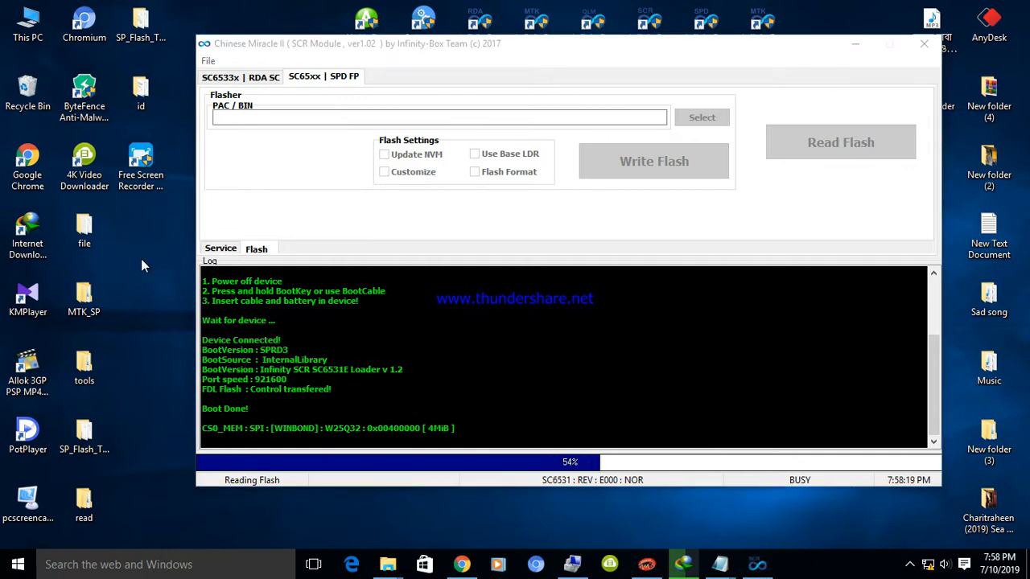
{"action": "left_click", "coordinate": [147, 277]}
{"action": "right_click", "coordinate": [157, 300]}
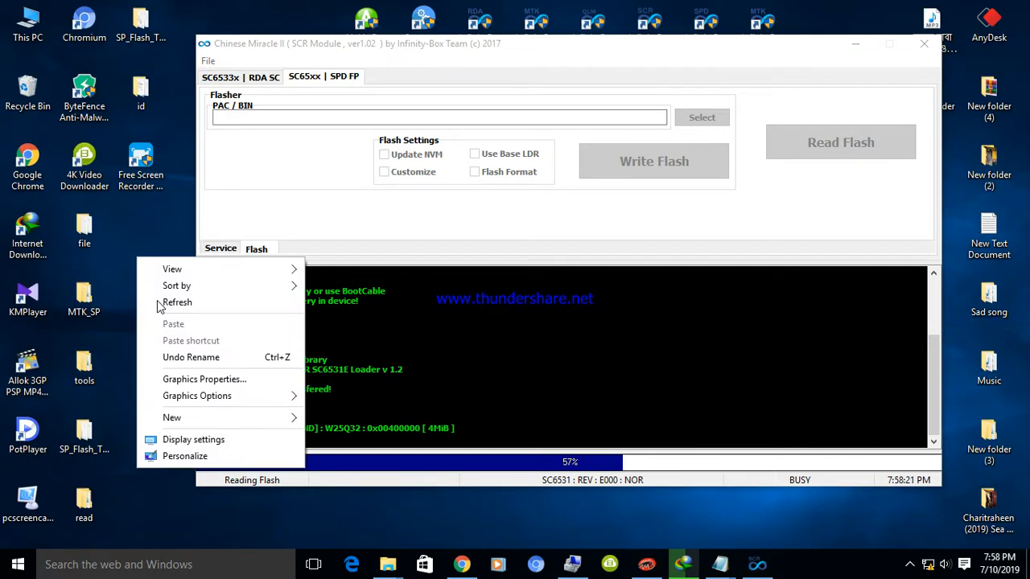
{"action": "left_click", "coordinate": [158, 302]}
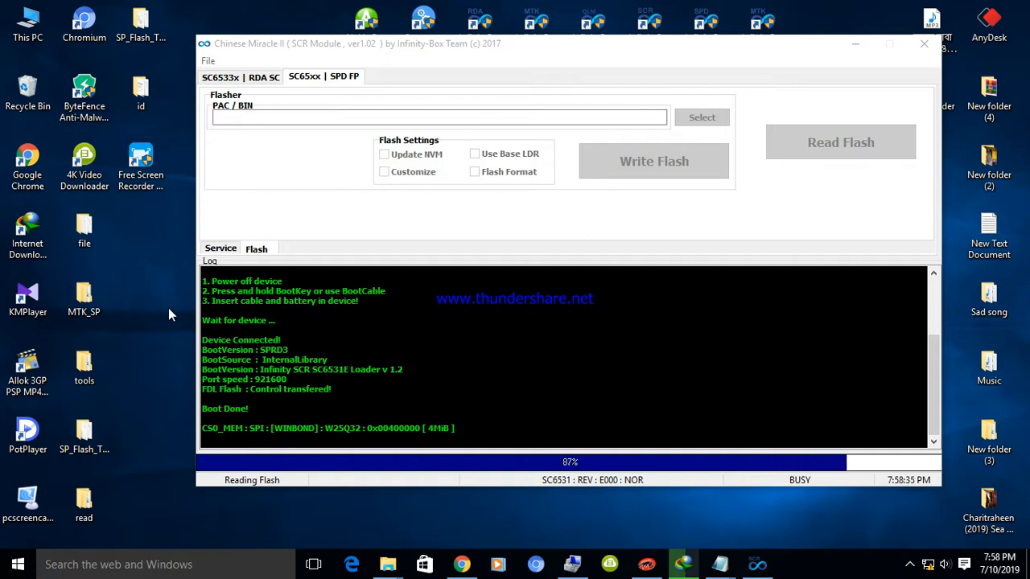
{"action": "right_click", "coordinate": [140, 253]}
{"action": "left_click", "coordinate": [166, 296]}
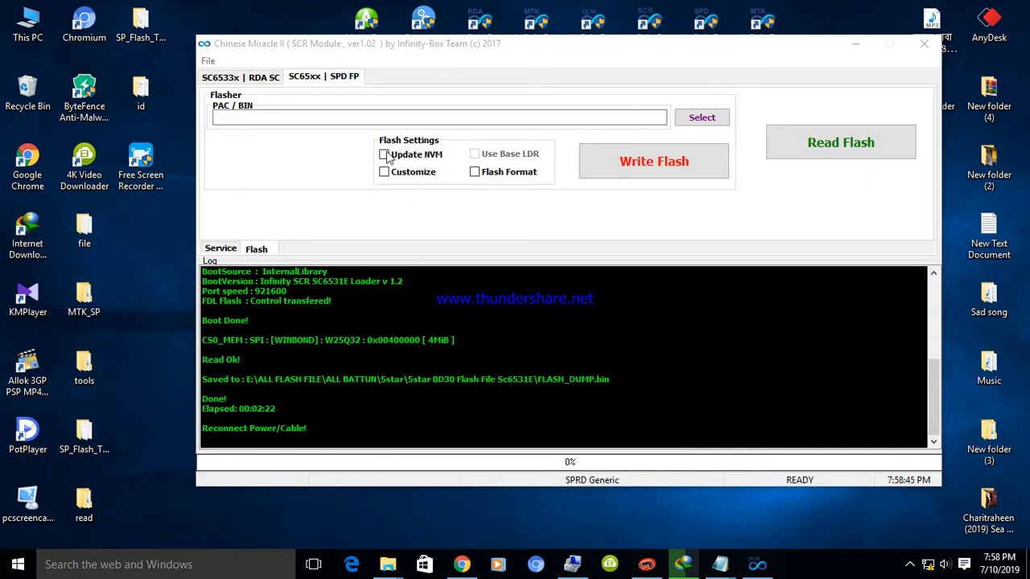
{"action": "left_click_drag", "start_coordinate": [410, 45], "coordinate": [366, 43]}
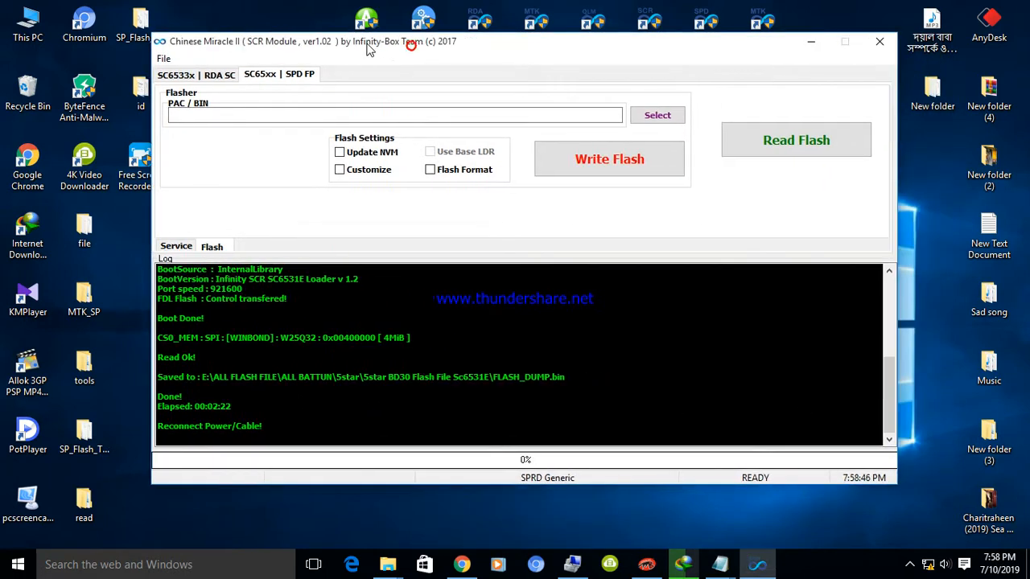
{"action": "left_click", "coordinate": [910, 565]}
{"action": "right_click", "coordinate": [896, 535]}
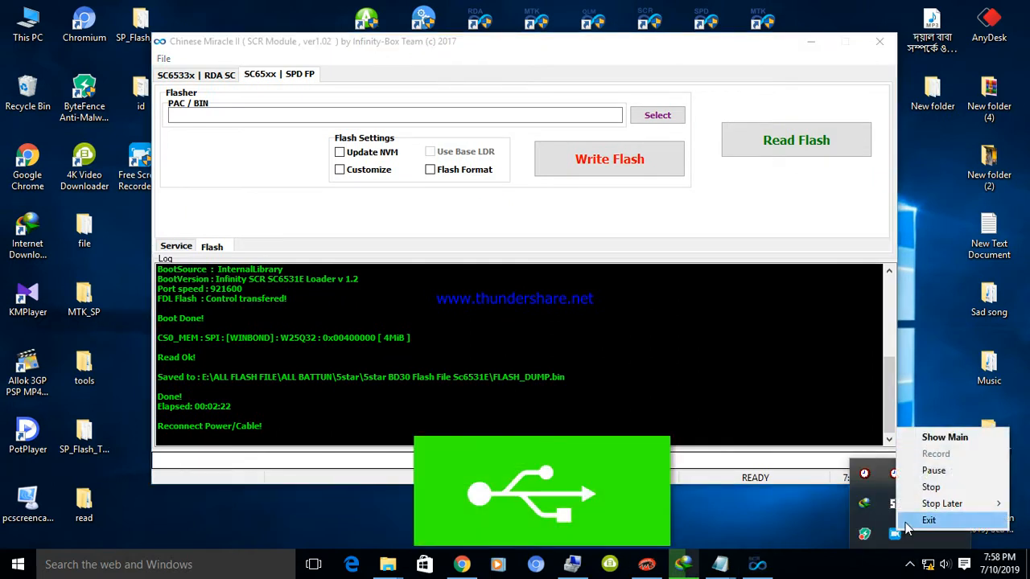